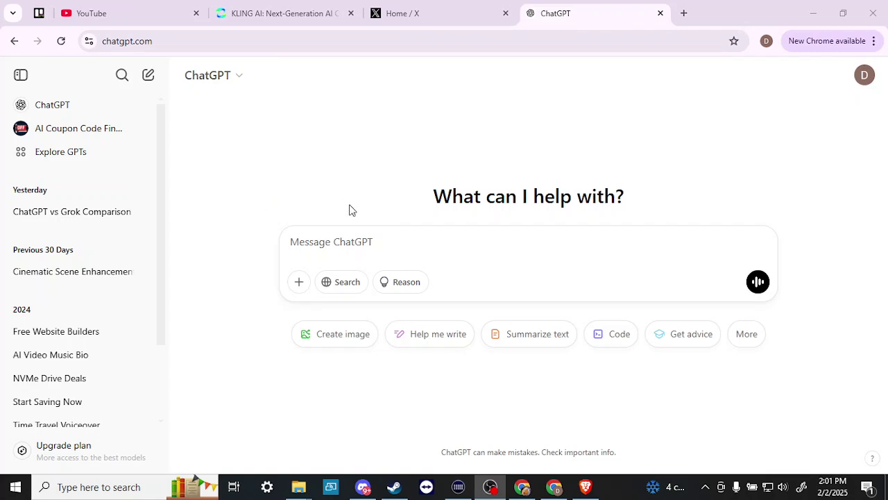
{"action": "left_click", "coordinate": [322, 247]}
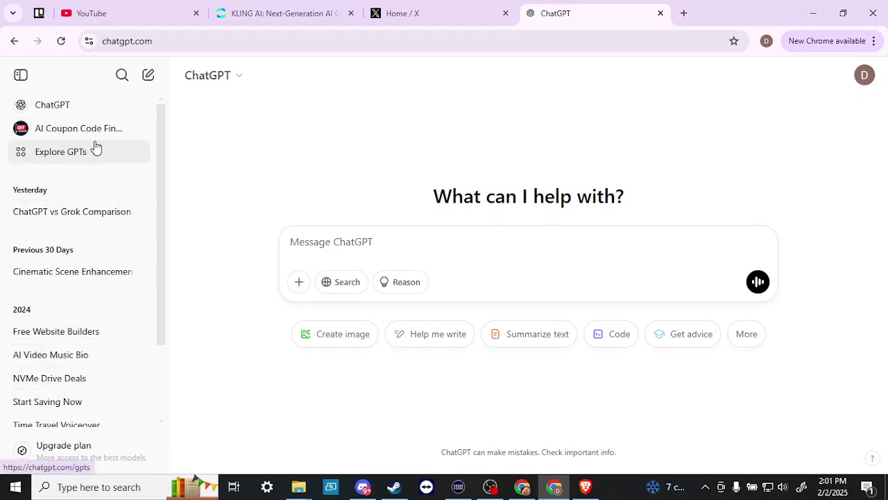
{"action": "left_click", "coordinate": [150, 80]}
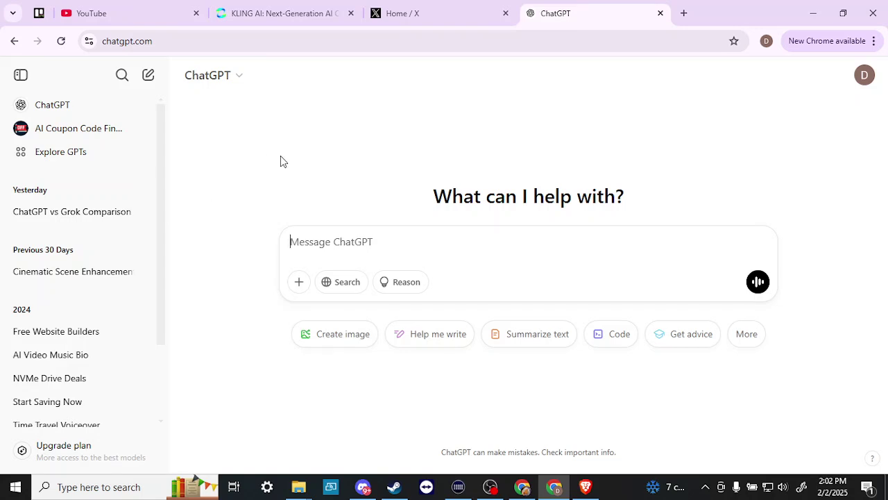
Step: Review the saved memories in ChatGPT's personalization settings, then close the settings
{"action": "mouse_move", "coordinate": [433, 18]}
{"action": "left_click", "coordinate": [866, 81]}
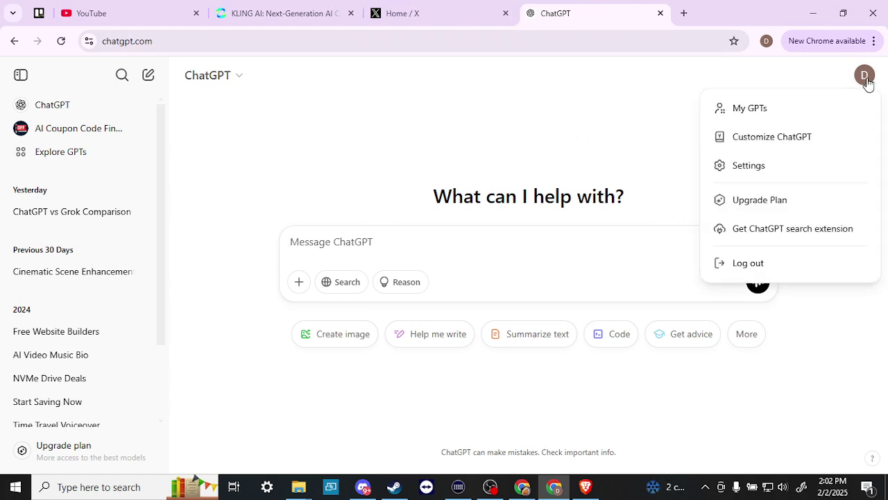
{"action": "left_click", "coordinate": [759, 167]}
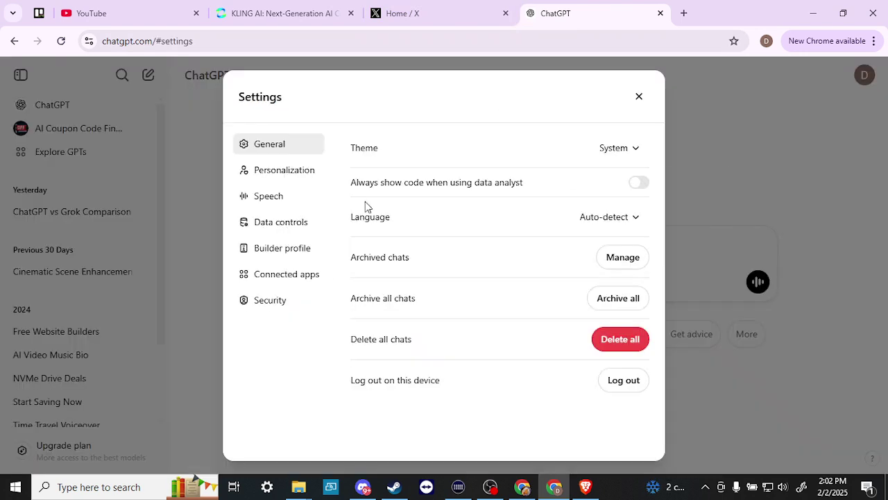
{"action": "left_click", "coordinate": [271, 171]}
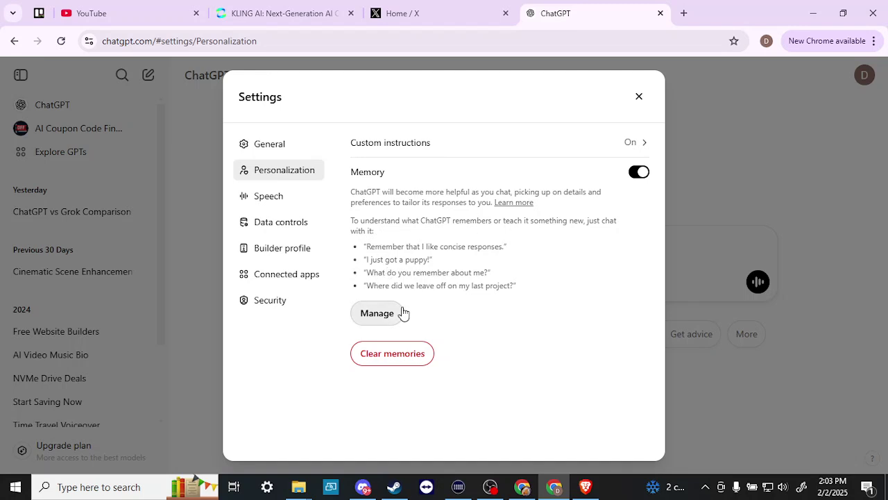
{"action": "left_click", "coordinate": [378, 313]}
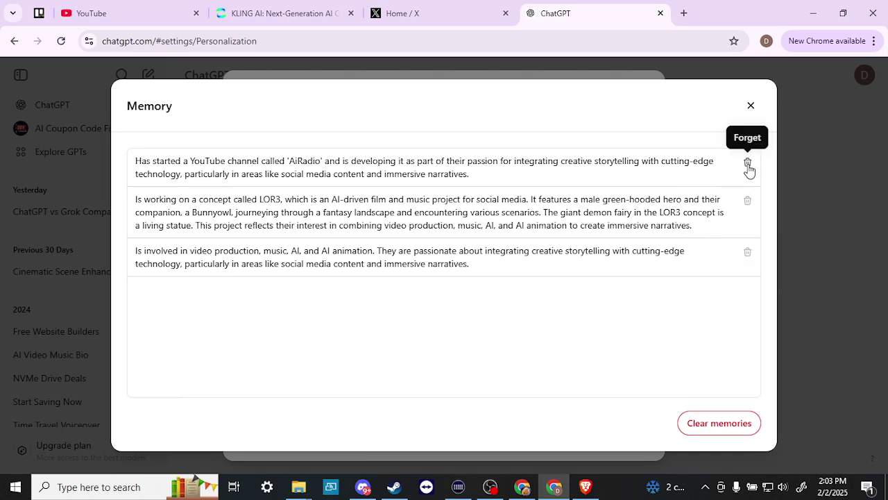
{"action": "left_click", "coordinate": [750, 105]}
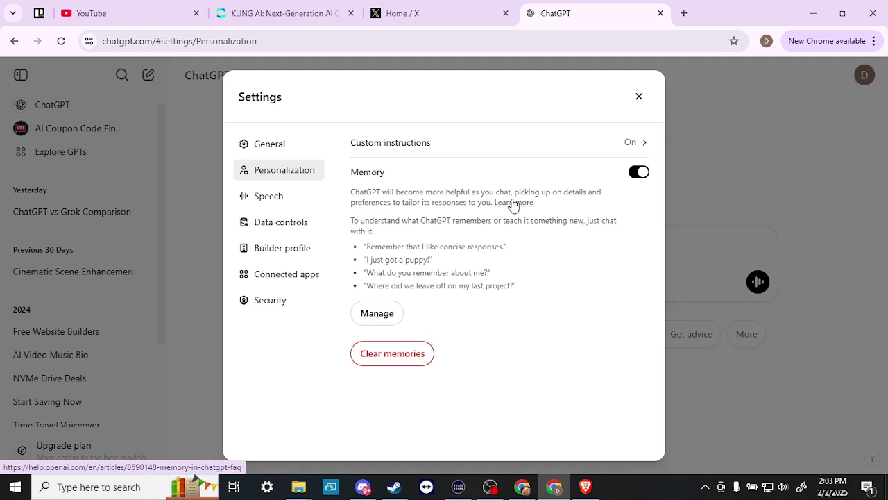
{"action": "left_click", "coordinate": [639, 96]}
Step: Switch to X, open Grok, and look over its chat history before closing the history
{"action": "left_click", "coordinate": [423, 15]}
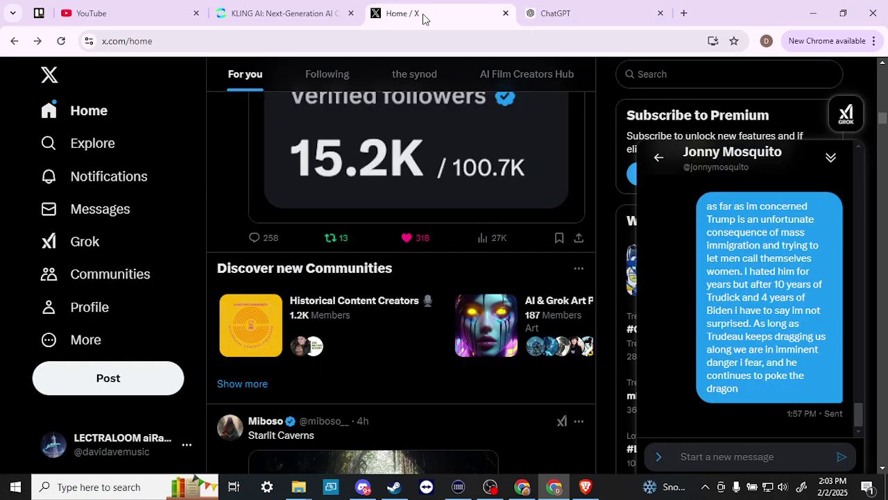
{"action": "left_click", "coordinate": [82, 242]}
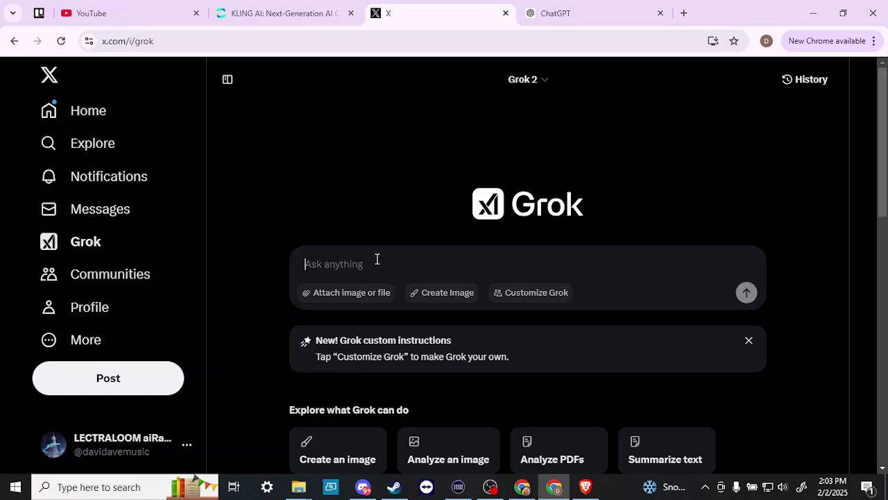
{"action": "left_click", "coordinate": [804, 80]}
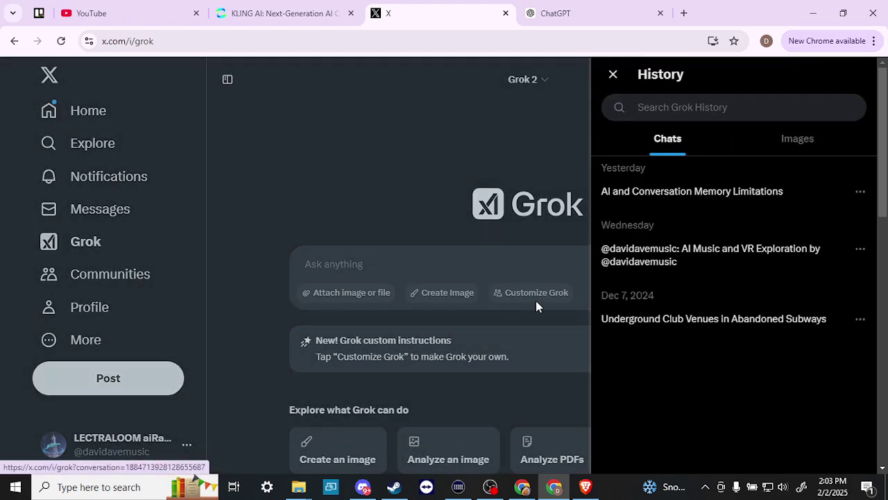
{"action": "left_click", "coordinate": [483, 255]}
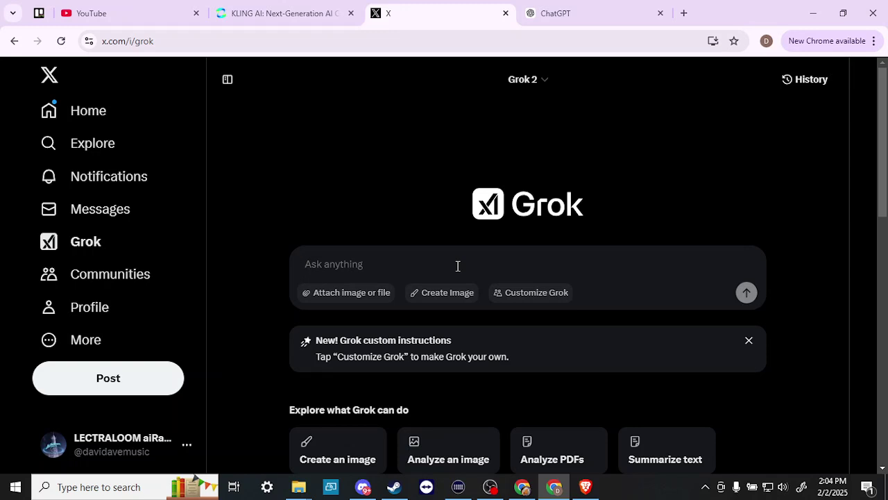
Step: Ask Grok "do you keep a memory of our discussions"
{"action": "type", "text": "do you k"}
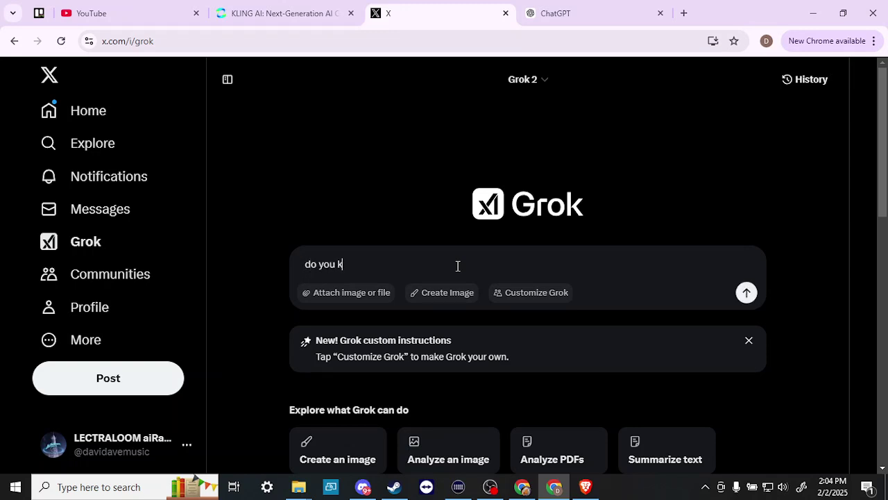
{"action": "type", "text": "eep a memory"}
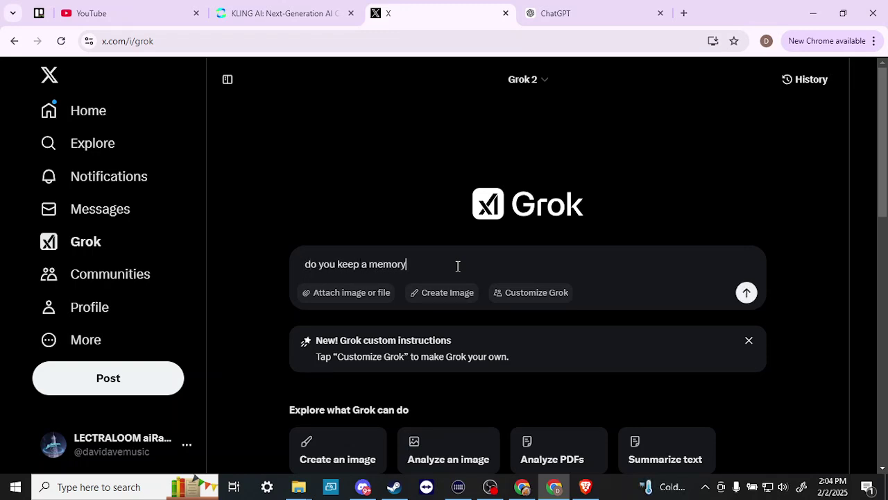
{"action": "type", "text": " of our discussions"}
{"action": "key", "text": "Return"}
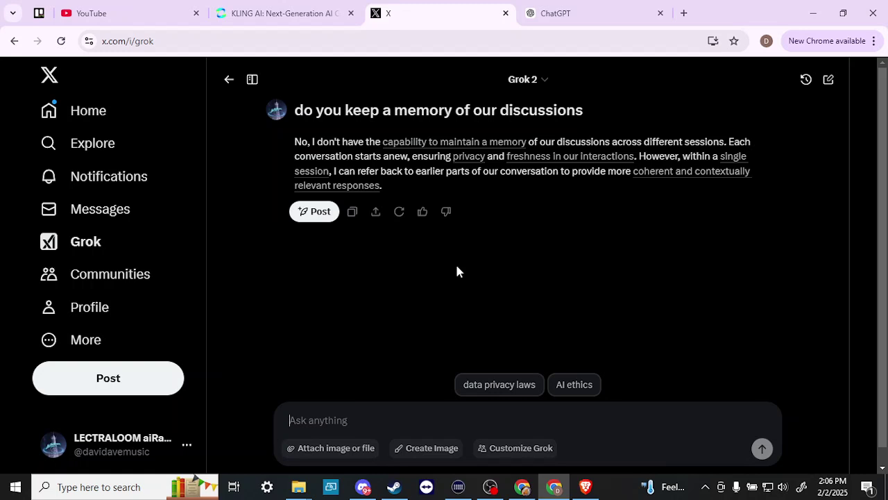
Step: Start Grok's image creation and send the description "a futuristic city"
{"action": "left_click", "coordinate": [412, 452]}
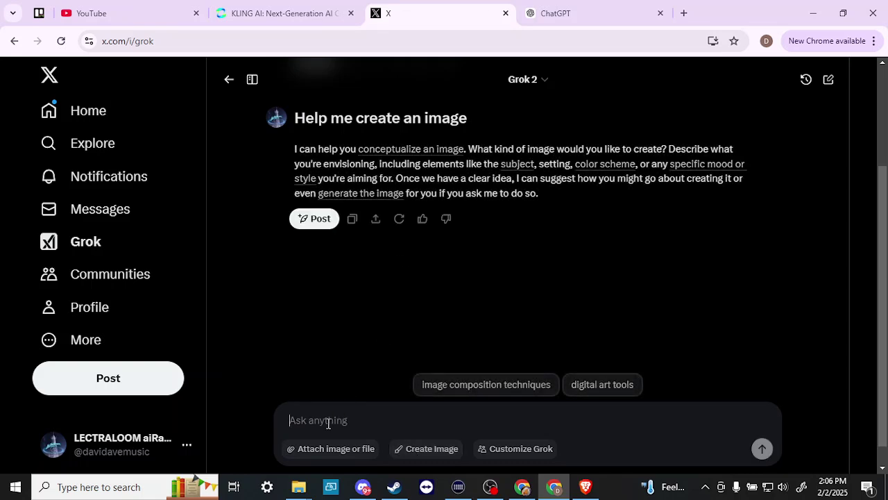
{"action": "type", "text": "a fut"}
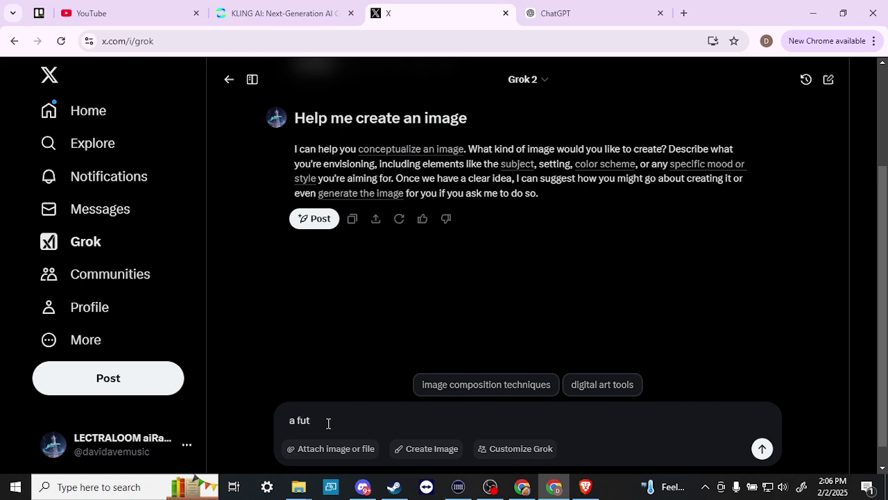
{"action": "type", "text": "ruristic city"}
{"action": "key", "text": "Return"}
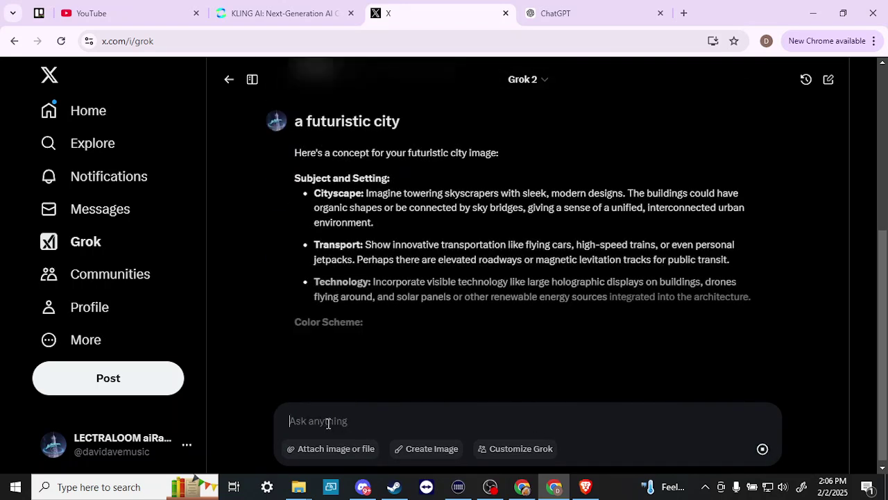
Step: Send Grok the prompt "an image of a futuristic city" with the word "futuristic" spelled correctly
{"action": "type", "text": "an im"}
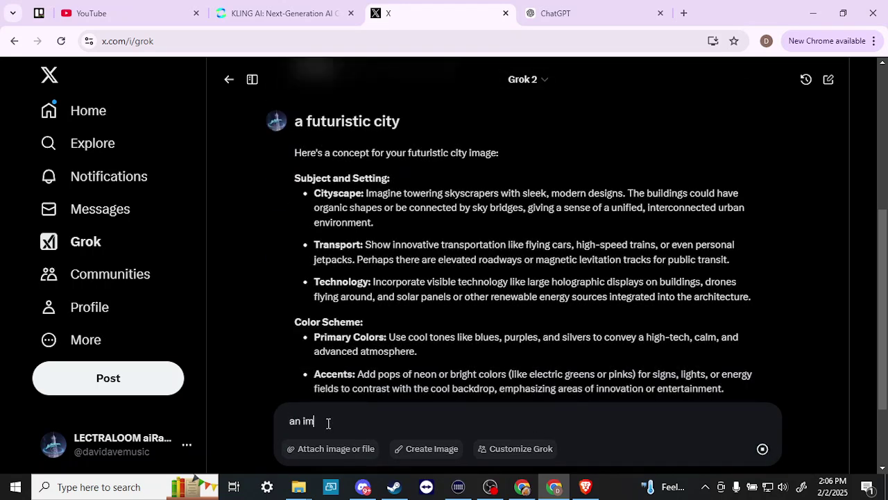
{"action": "type", "text": "age of "}
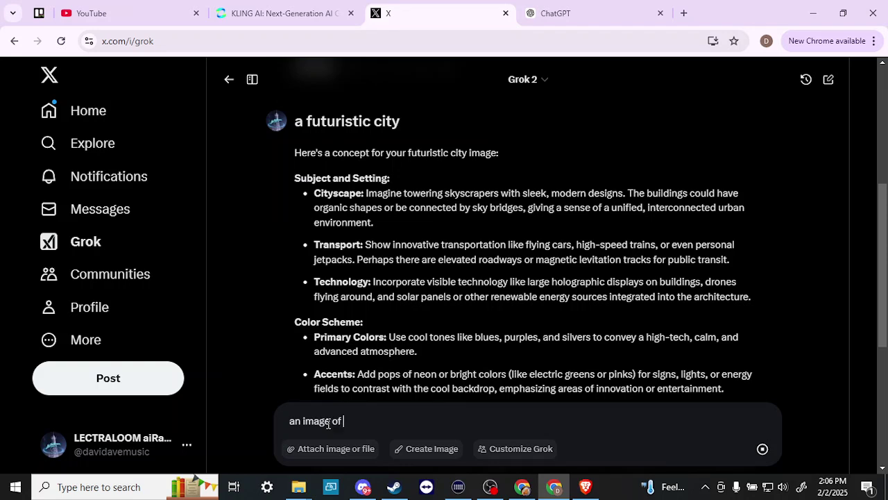
{"action": "type", "text": "a futurstic "}
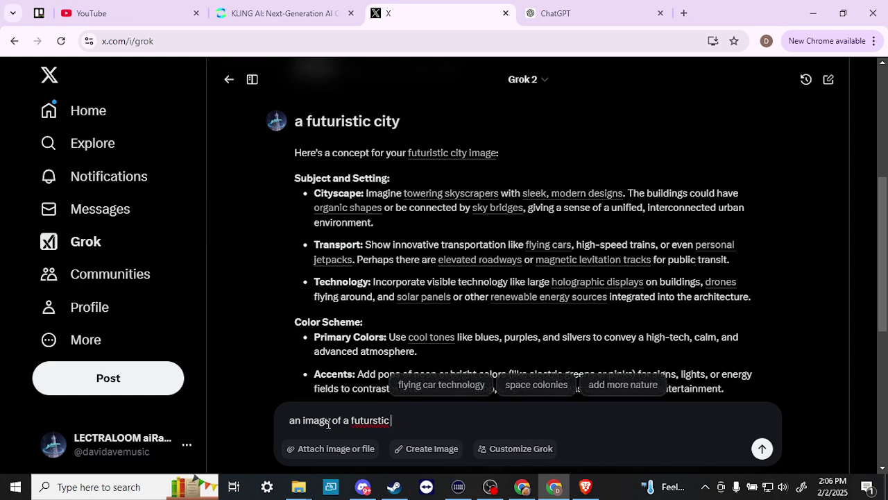
{"action": "type", "text": "city"}
{"action": "right_click", "coordinate": [367, 420]}
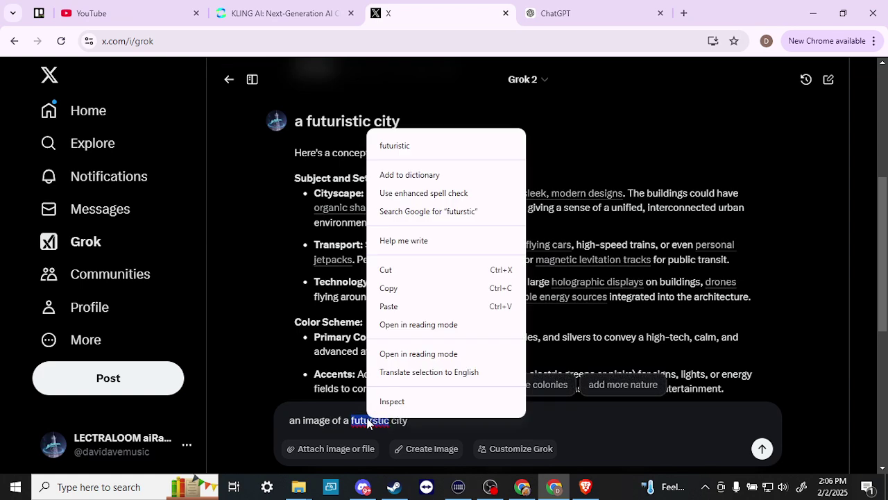
{"action": "left_click", "coordinate": [406, 148]}
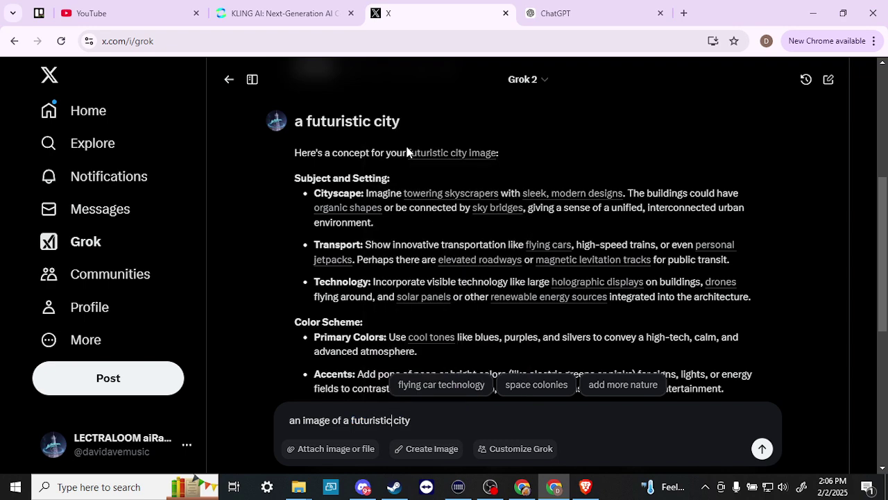
{"action": "left_click", "coordinate": [763, 450]}
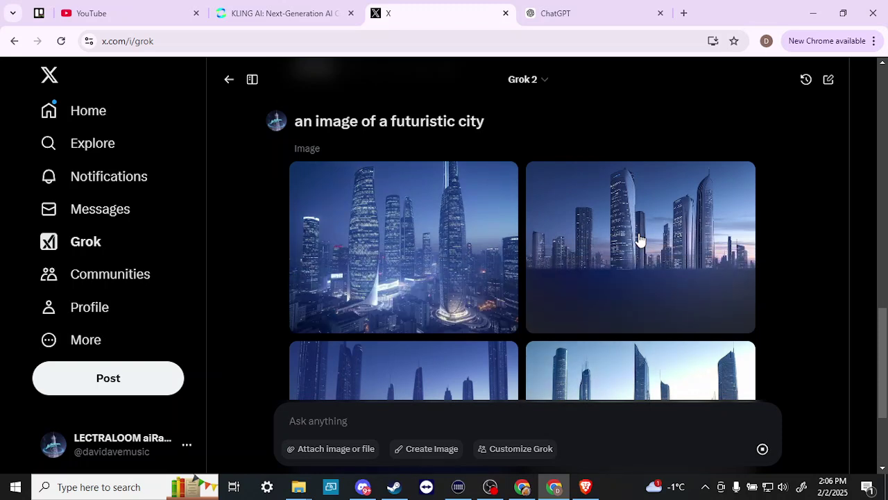
Step: Switch to ChatGPT and generate a picture with the prompt "an image of a futuristic city"
{"action": "left_click", "coordinate": [615, 17]}
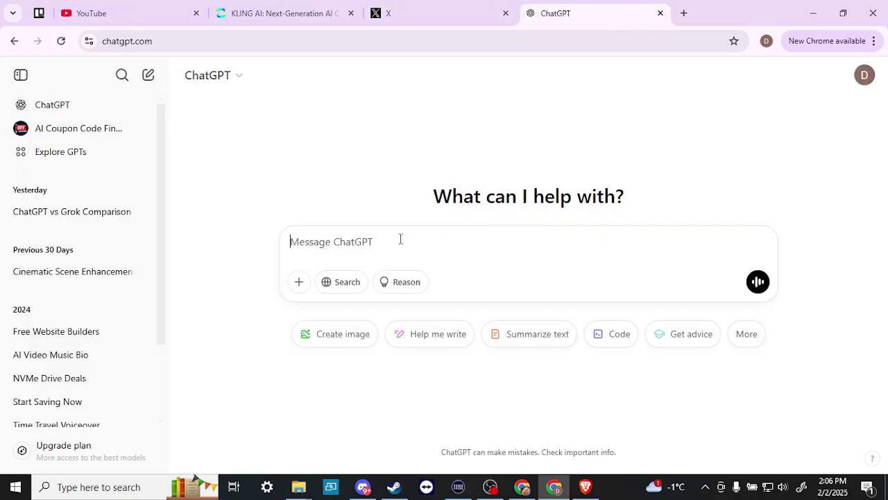
{"action": "type", "text": "an ima"}
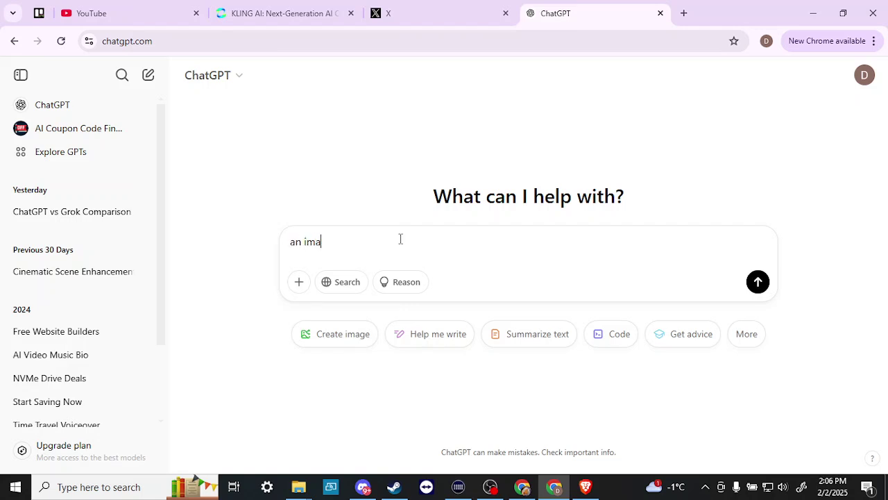
{"action": "type", "text": "ge of a fu"}
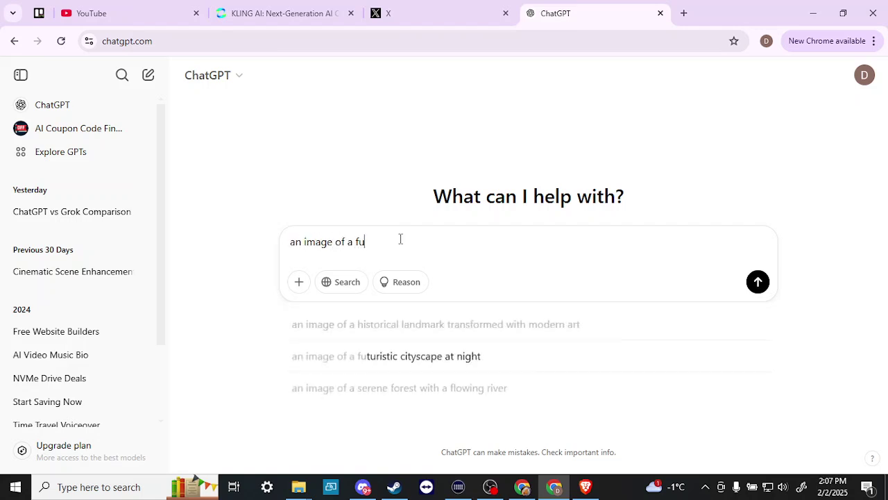
{"action": "type", "text": "turisti"}
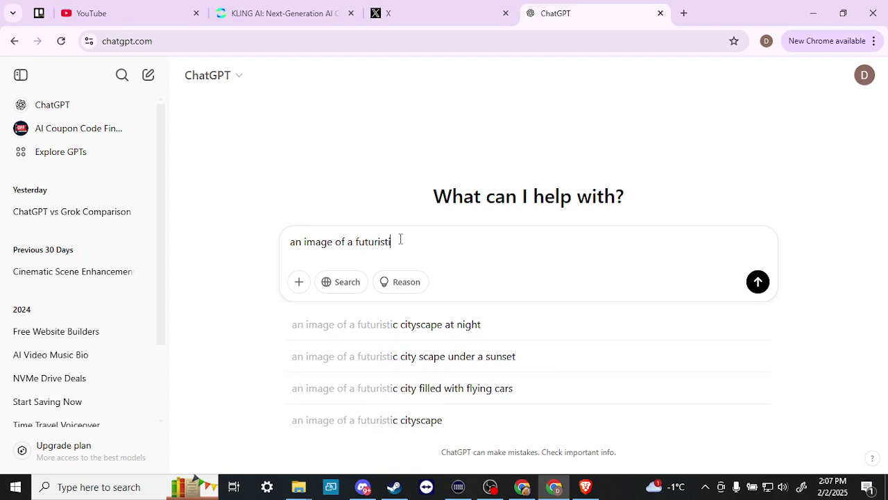
{"action": "type", "text": "c city"}
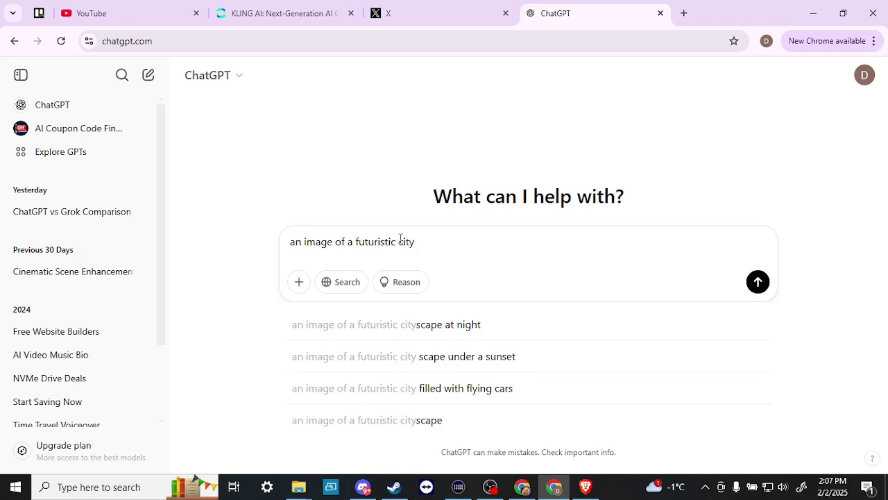
{"action": "key", "text": "Return"}
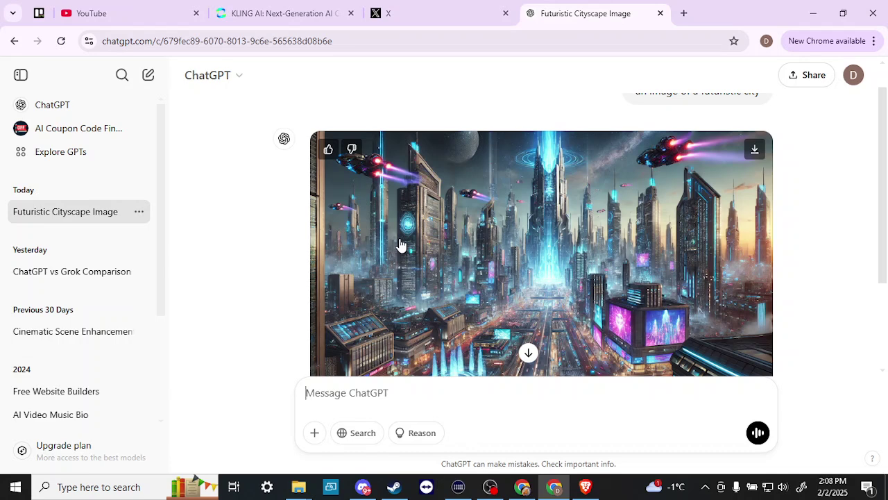
Step: Compare Grok's generated futuristic city images with the one made by ChatGPT
{"action": "left_click", "coordinate": [422, 11]}
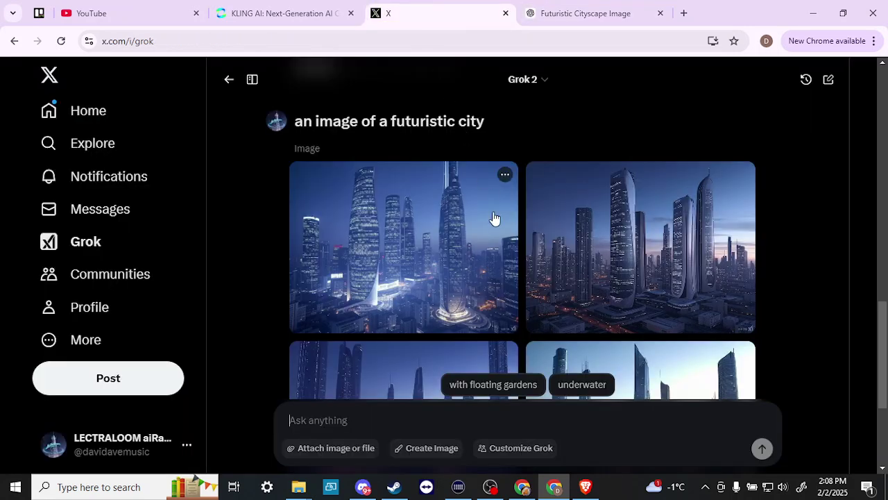
{"action": "scroll", "coordinate": [494, 219], "scroll_direction": "down", "scroll_amount": 2}
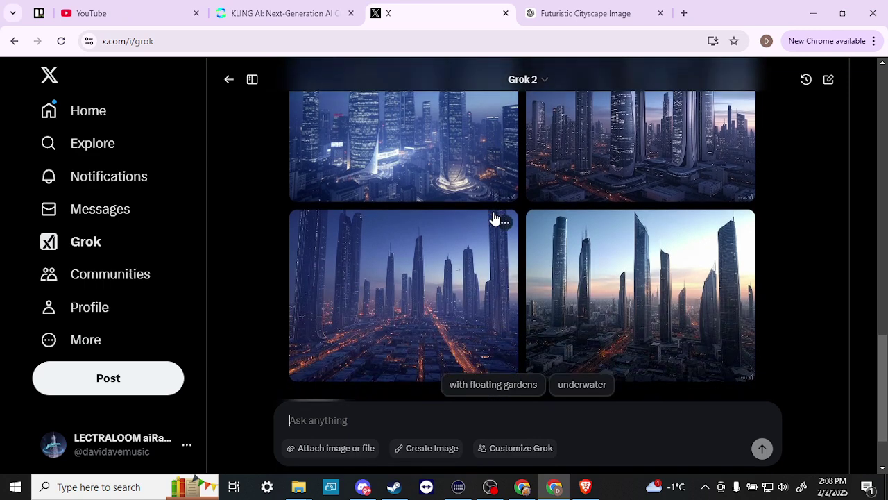
{"action": "scroll", "coordinate": [494, 218], "scroll_direction": "up", "scroll_amount": 3}
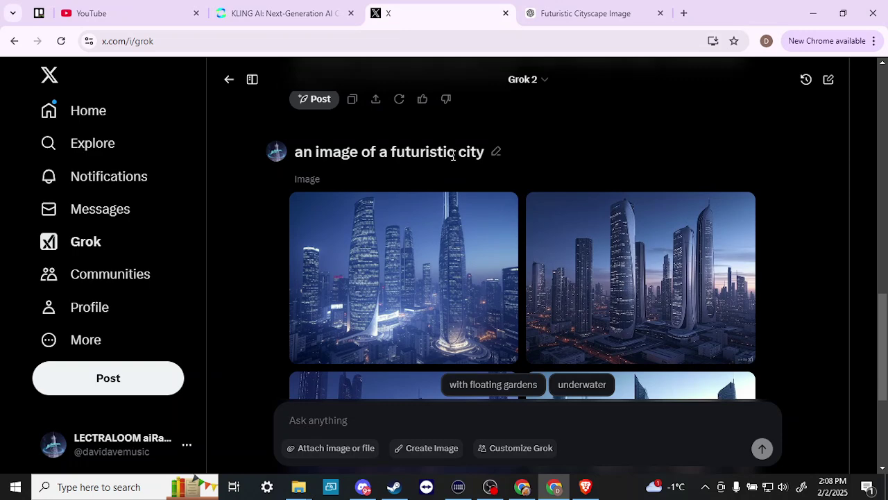
{"action": "scroll", "coordinate": [450, 289], "scroll_direction": "down", "scroll_amount": 3}
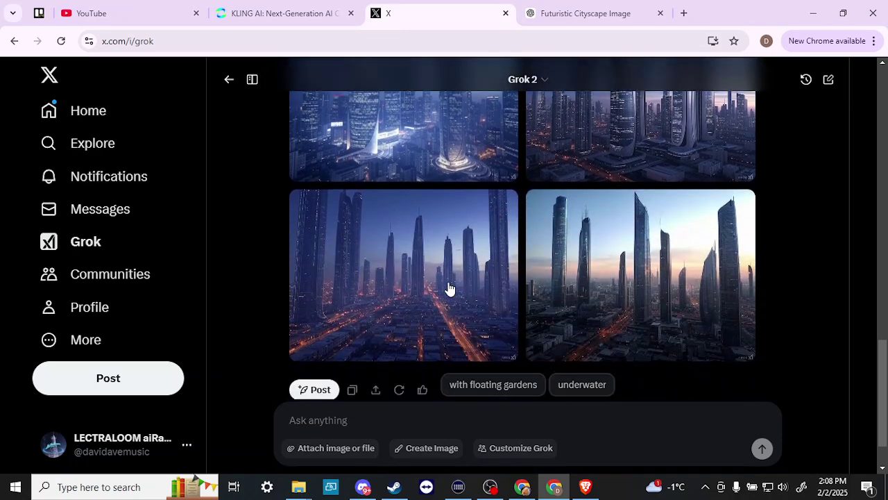
{"action": "scroll", "coordinate": [450, 288], "scroll_direction": "up", "scroll_amount": 3}
{"action": "left_click", "coordinate": [597, 12]}
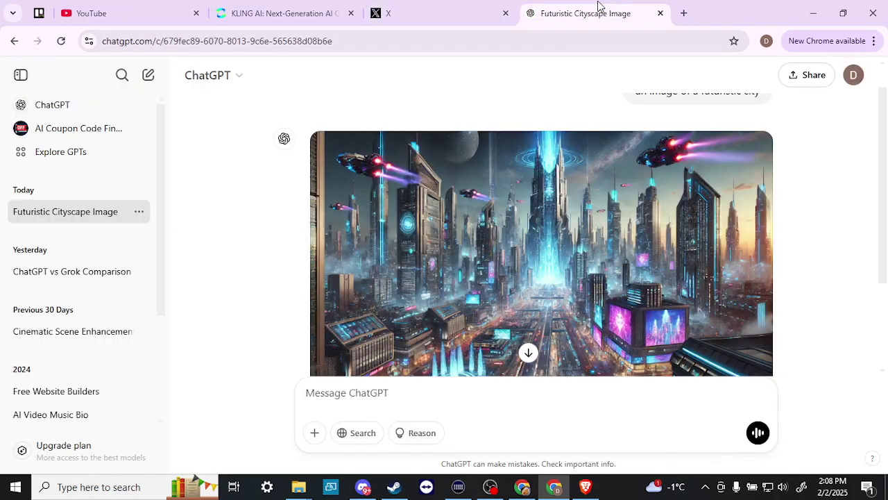